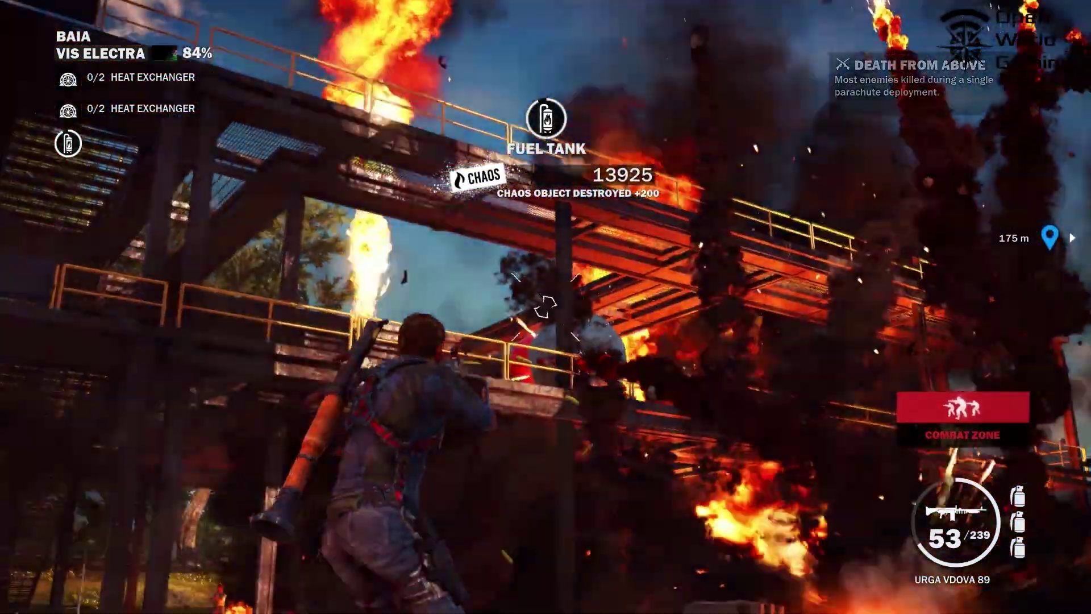
# - Aim the rifle across the burning Vis Electra base to blow up the fuel tanks
pyautogui.moveTo(545, 306); pyautogui.dragTo(544, 307)
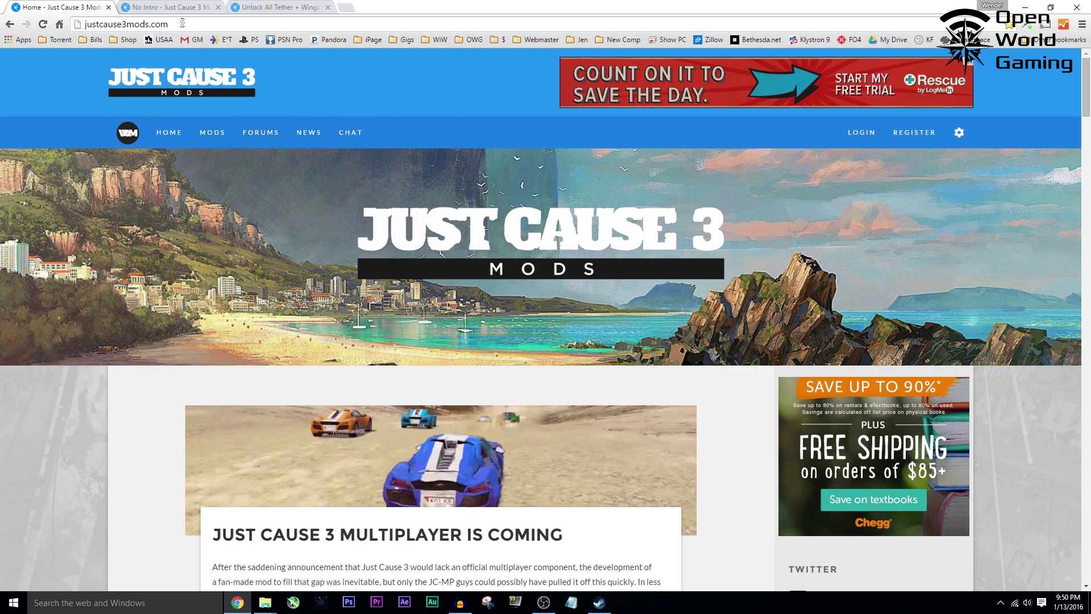
# - Open the 88-mod listing on justcause3mods.com, scroll through it, then switch to the No Intro tab
pyautogui.moveTo(168, 24); pyautogui.dragTo(77, 24)
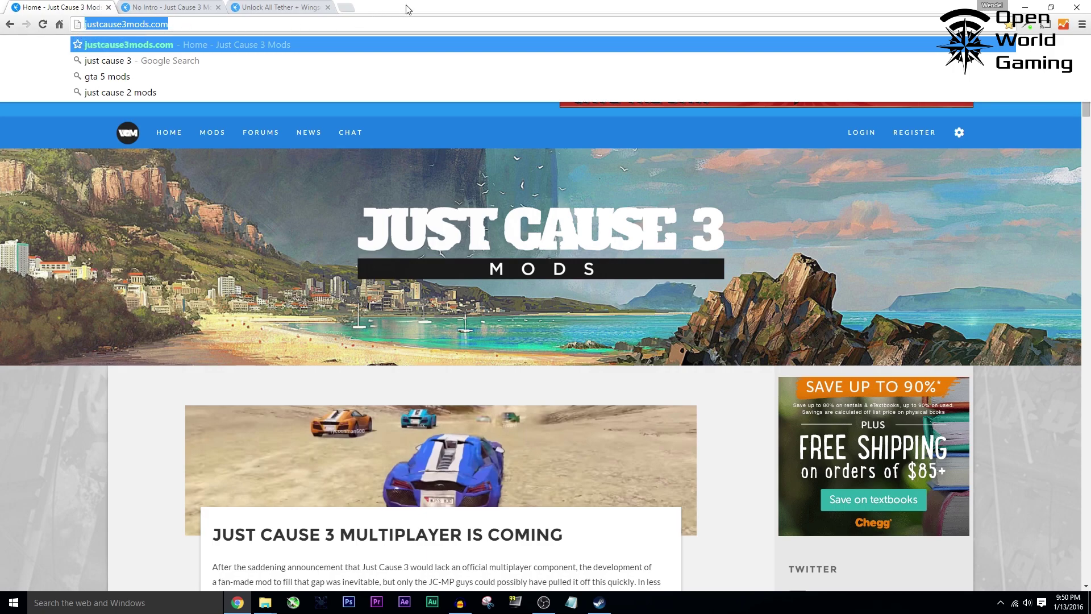
pyautogui.click(330, 25)
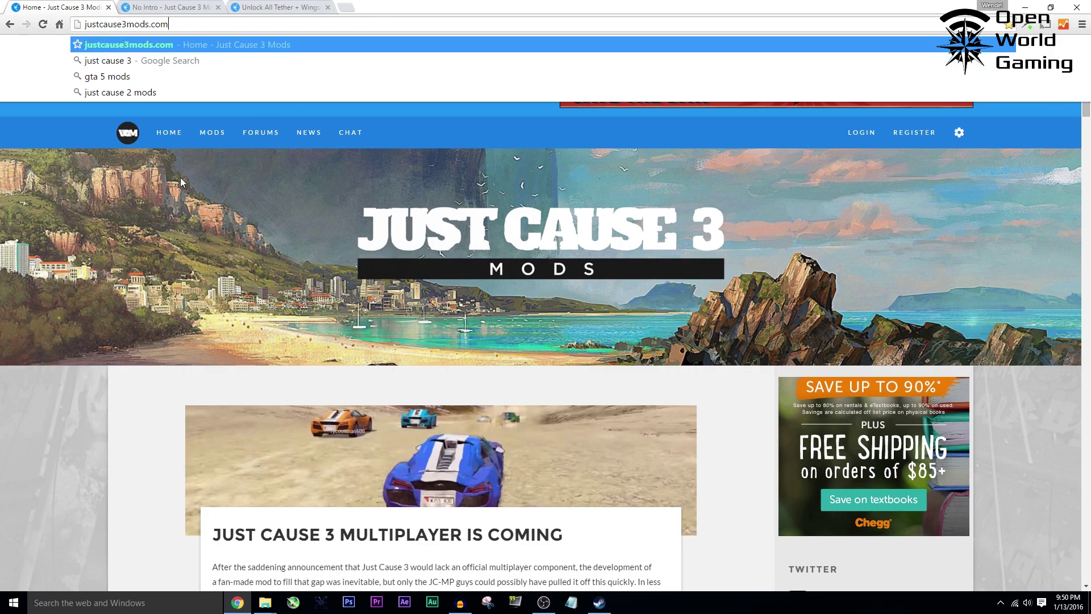
pyautogui.click(42, 437)
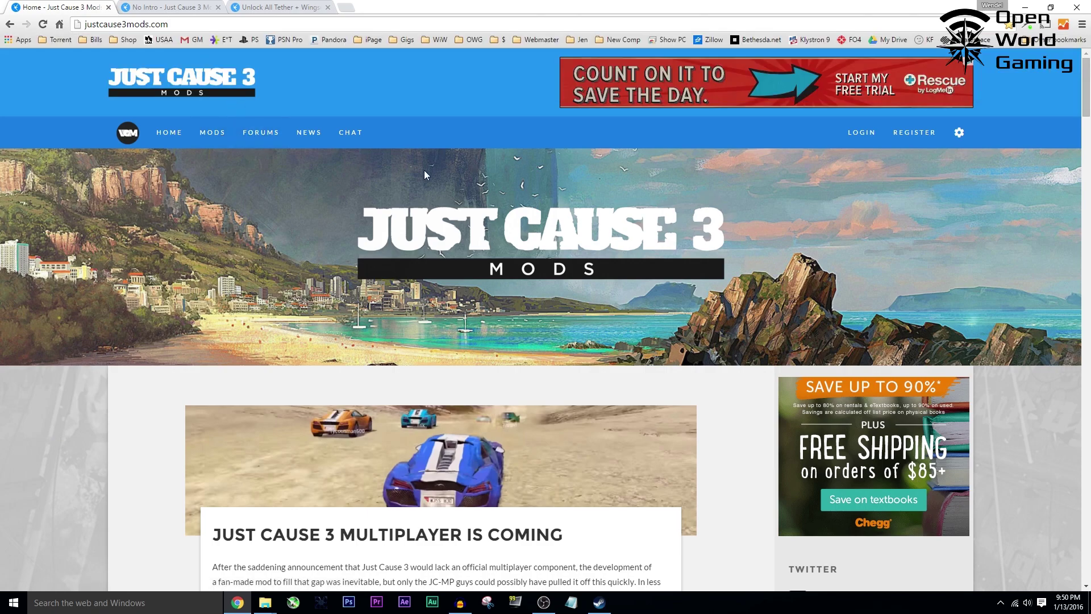
pyautogui.click(220, 147)
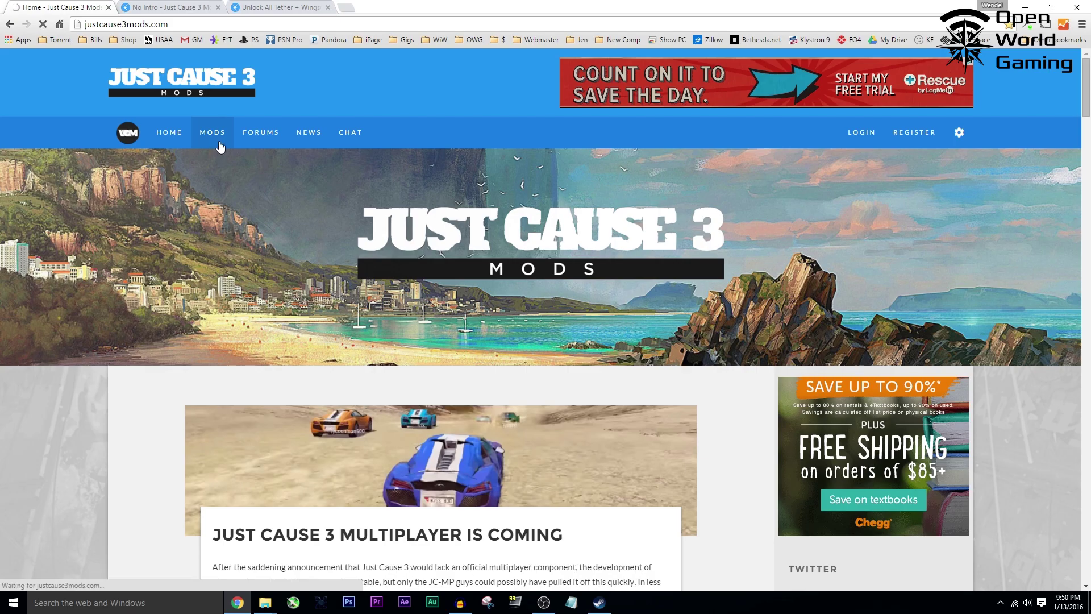
pyautogui.scroll(-4, 85, 263)
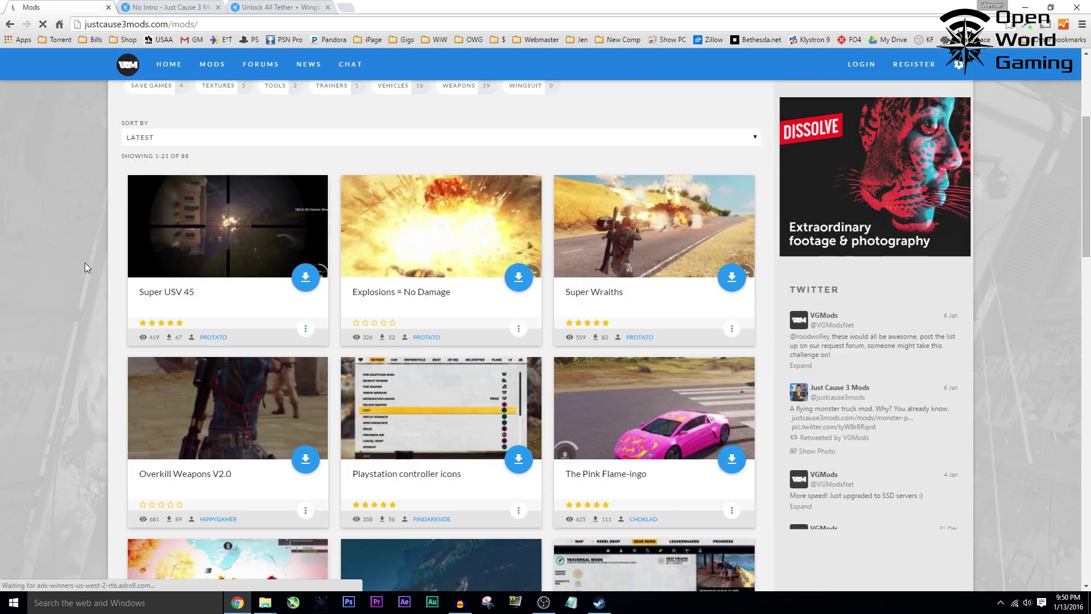
pyautogui.scroll(-4, 83, 267)
pyautogui.scroll(8, 87, 261)
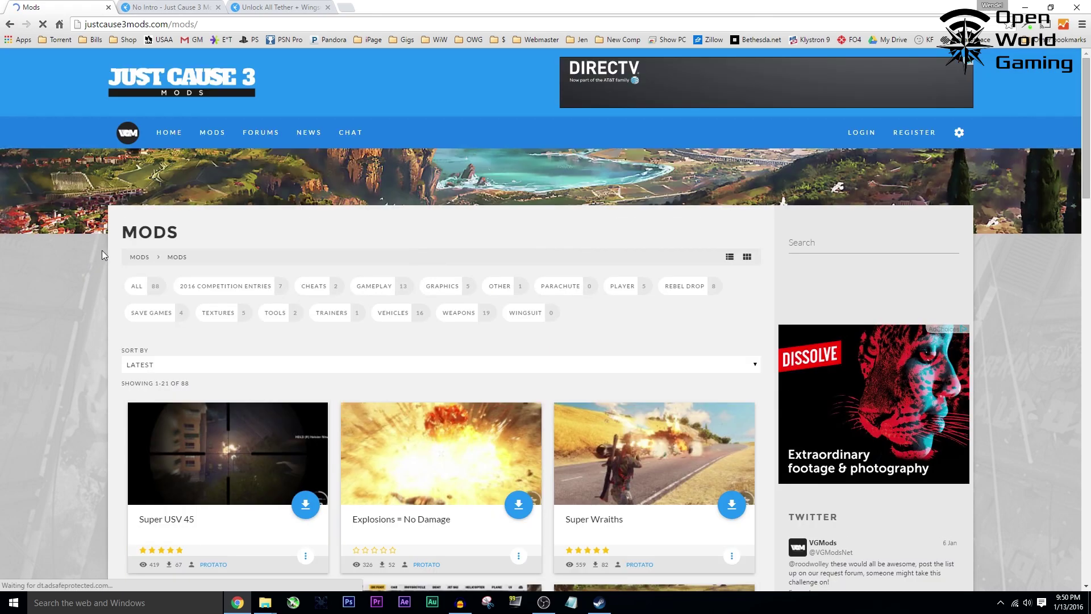
pyautogui.click(178, 6)
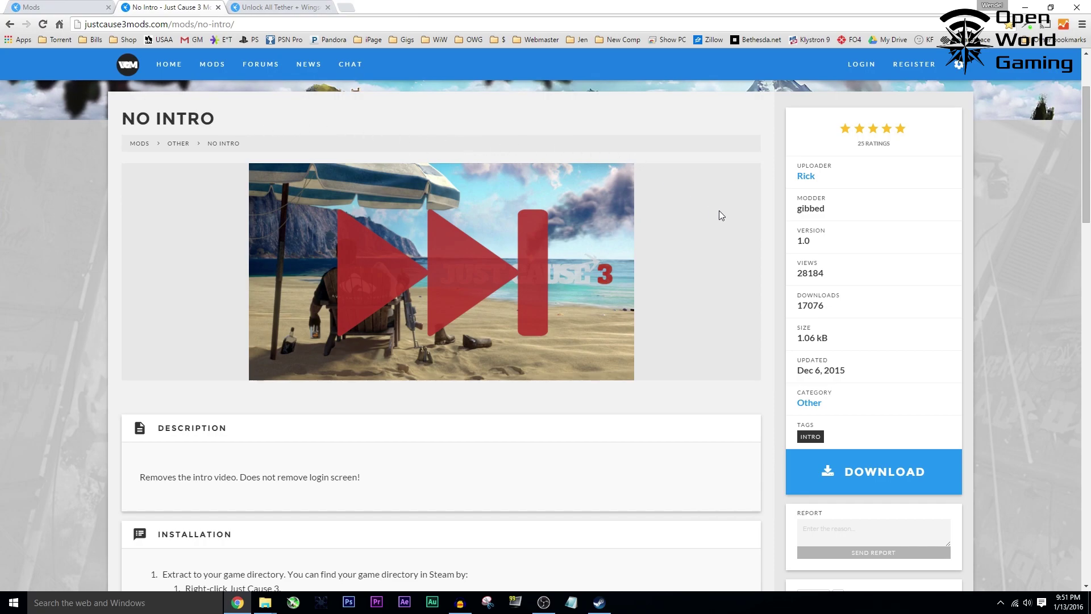
# - Scroll the No Intro mod page and download No-Intro.zip
pyautogui.scroll(2, 720, 232)
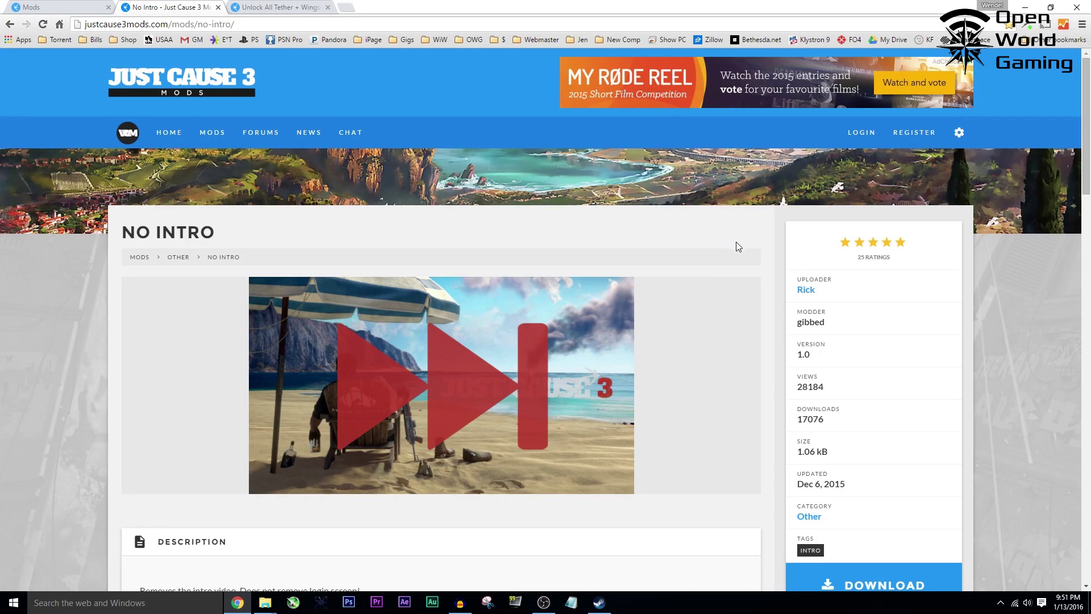
pyautogui.scroll(-2, 740, 281)
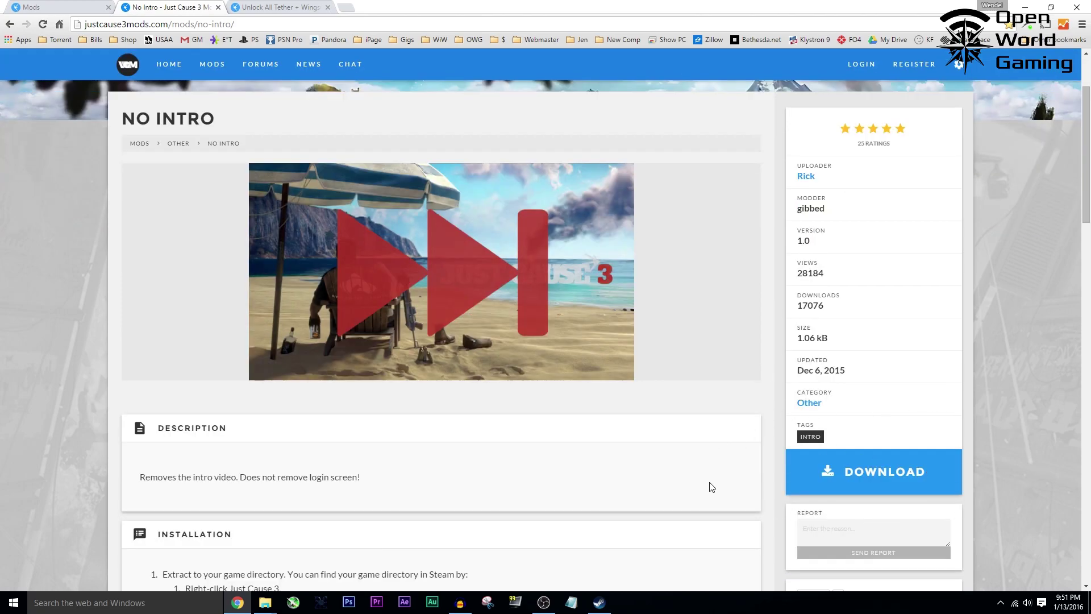
pyautogui.click(868, 474)
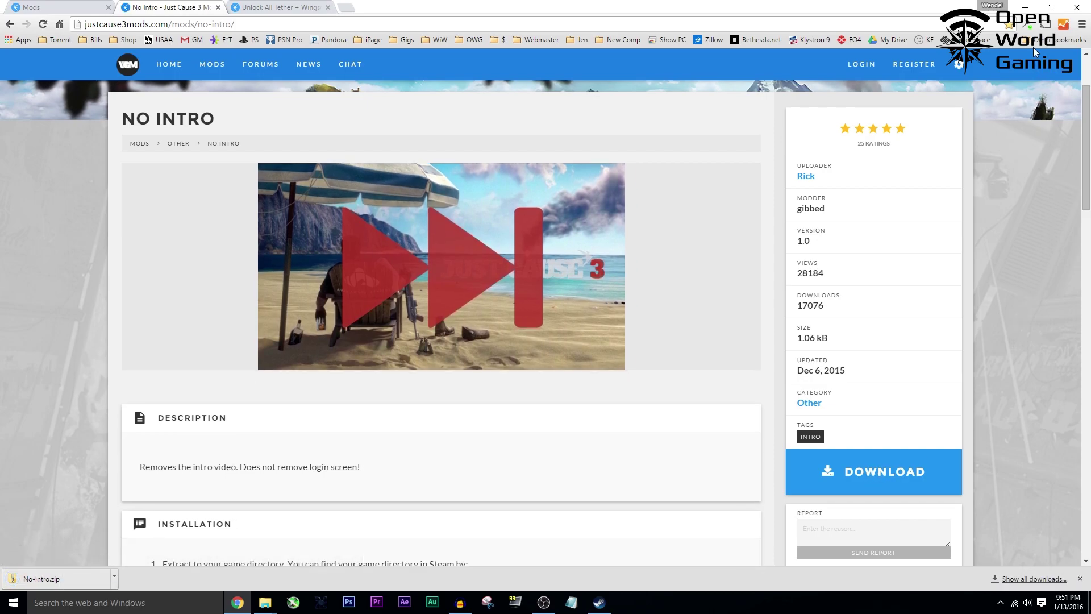
# - Minimize the browser and open No-Intro.zip from the desktop, showing the dropzone folder and gibbed mod readme
pyautogui.click(1026, 9)
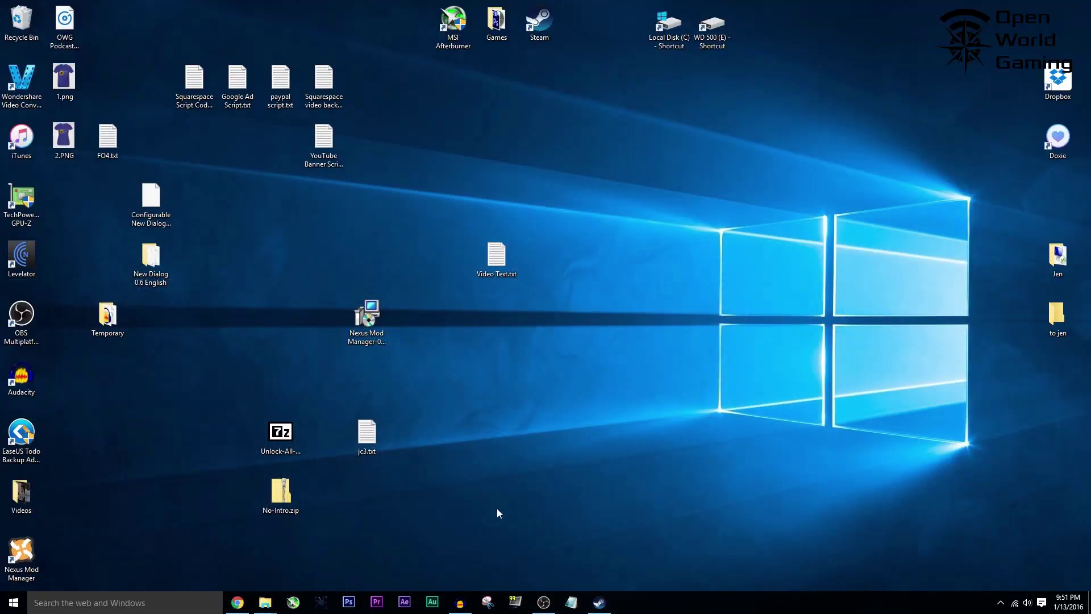
pyautogui.doubleClick(280, 496)
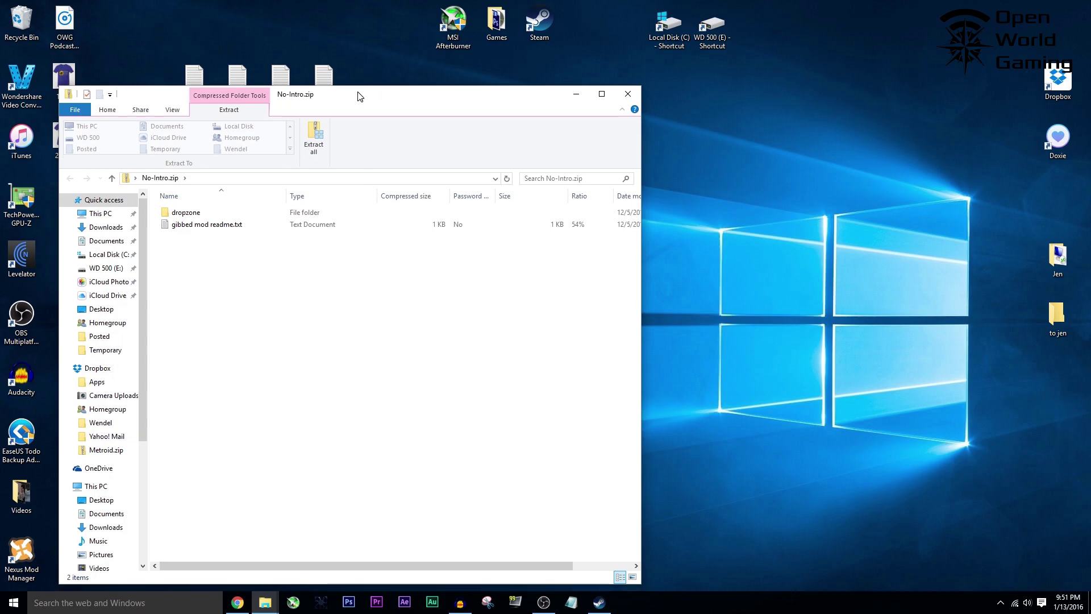
pyautogui.moveTo(356, 95); pyautogui.dragTo(346, 64)
pyautogui.click(187, 198)
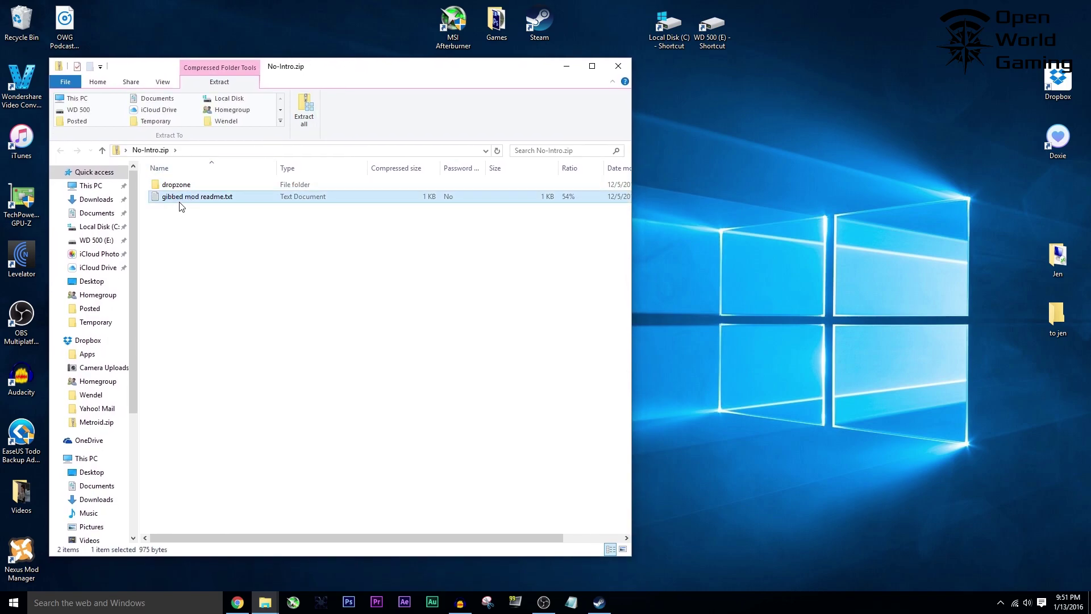
pyautogui.doubleClick(182, 185)
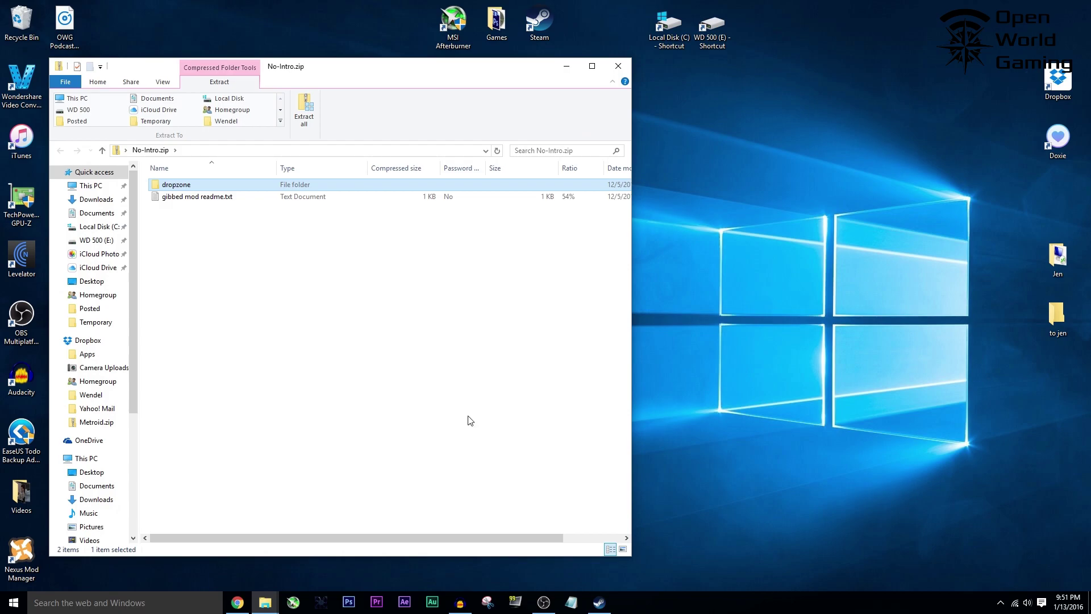
# - Browse Just Cause 3's local files from its Steam properties to reveal the install folder with JustCause3.exe
pyautogui.click(601, 604)
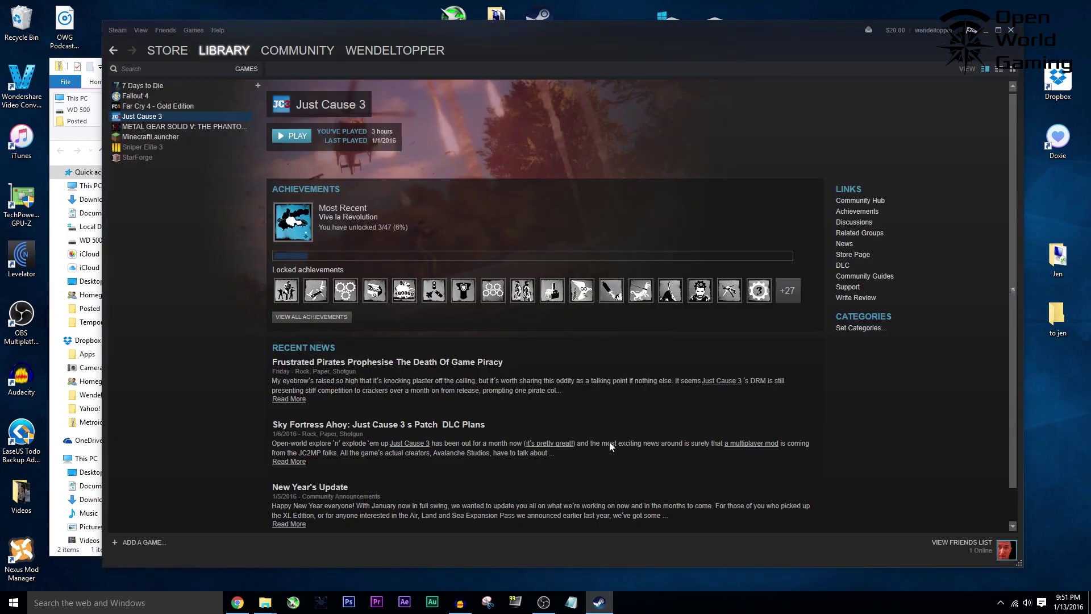
pyautogui.moveTo(498, 38); pyautogui.dragTo(547, 35)
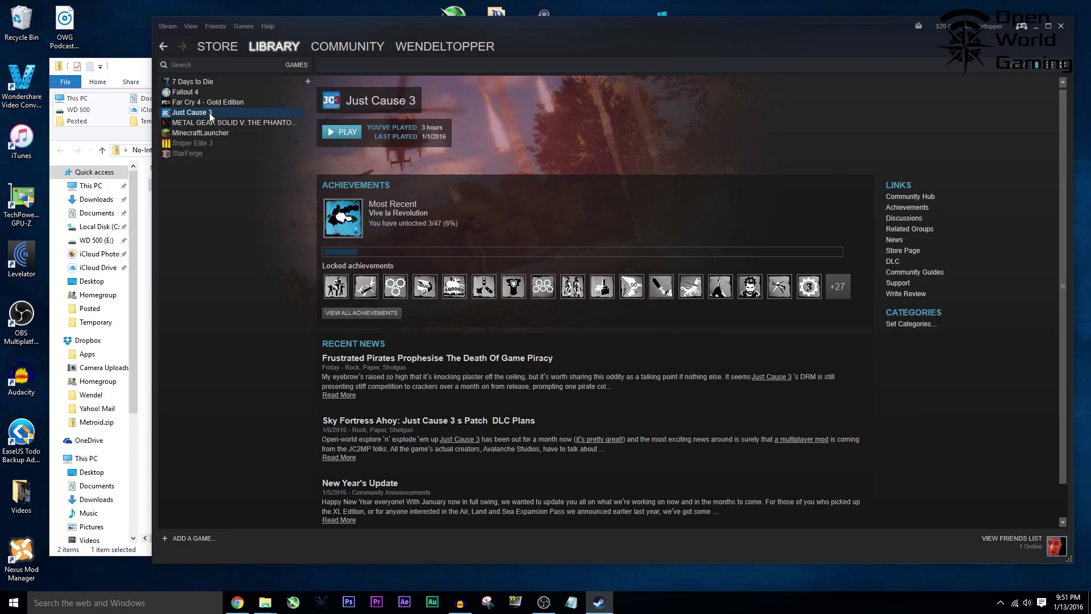
pyautogui.rightClick(189, 114)
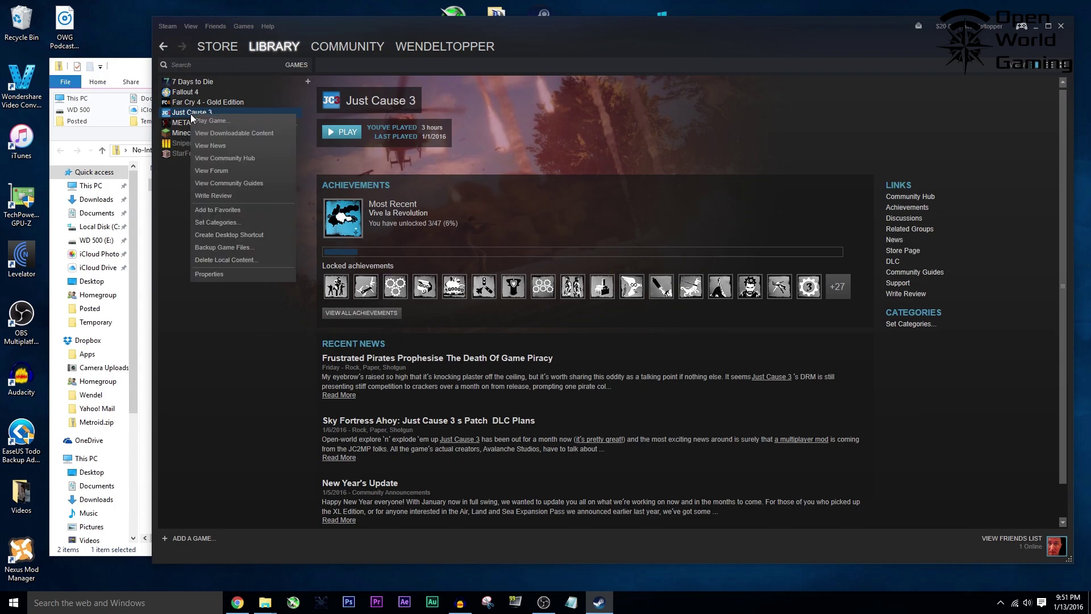
pyautogui.click(217, 275)
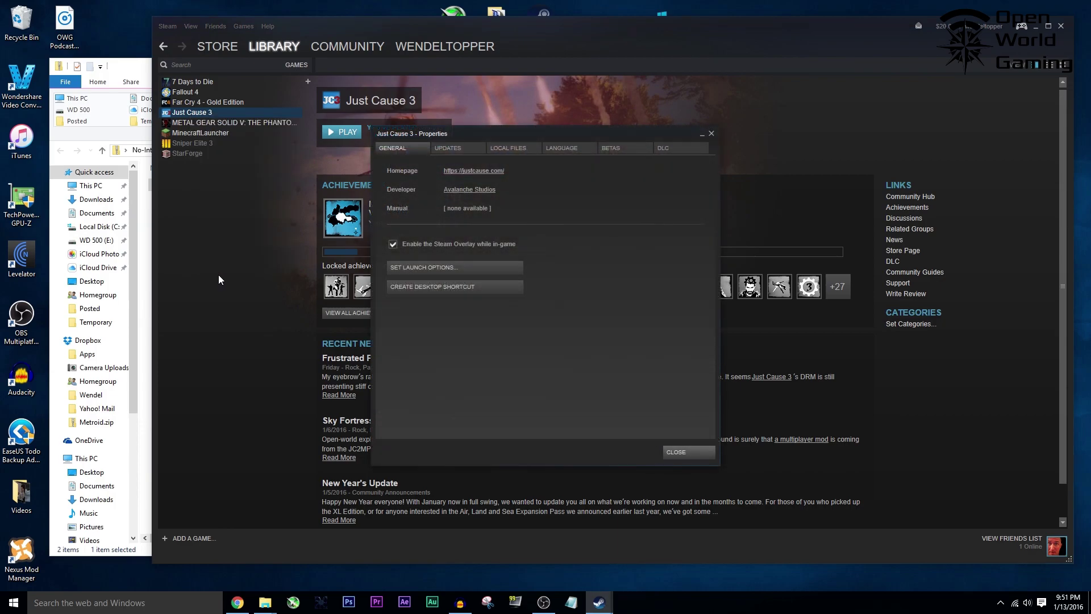
pyautogui.click(530, 146)
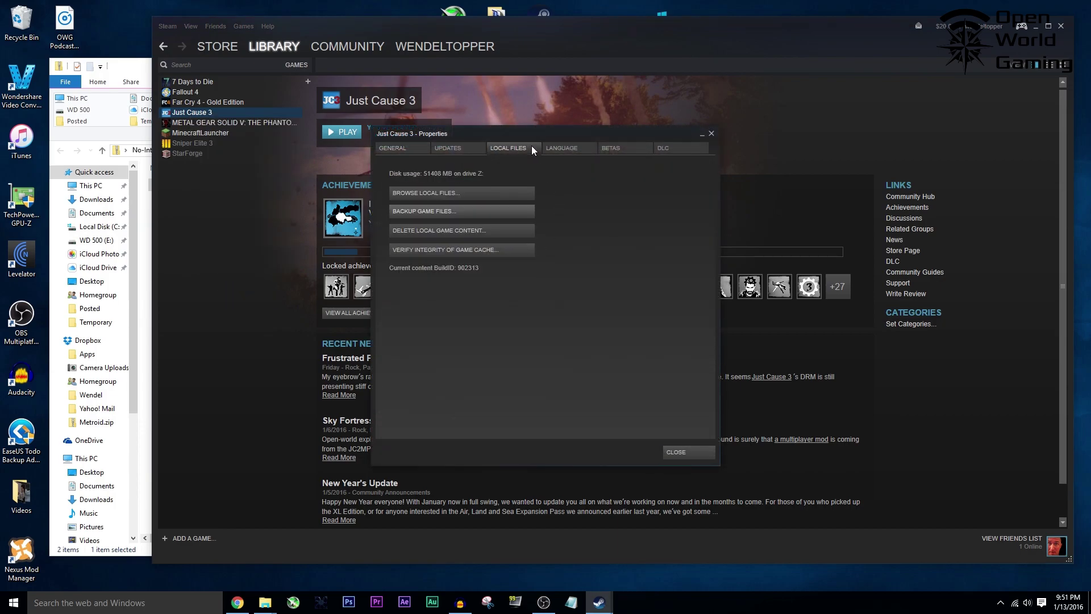
pyautogui.click(471, 193)
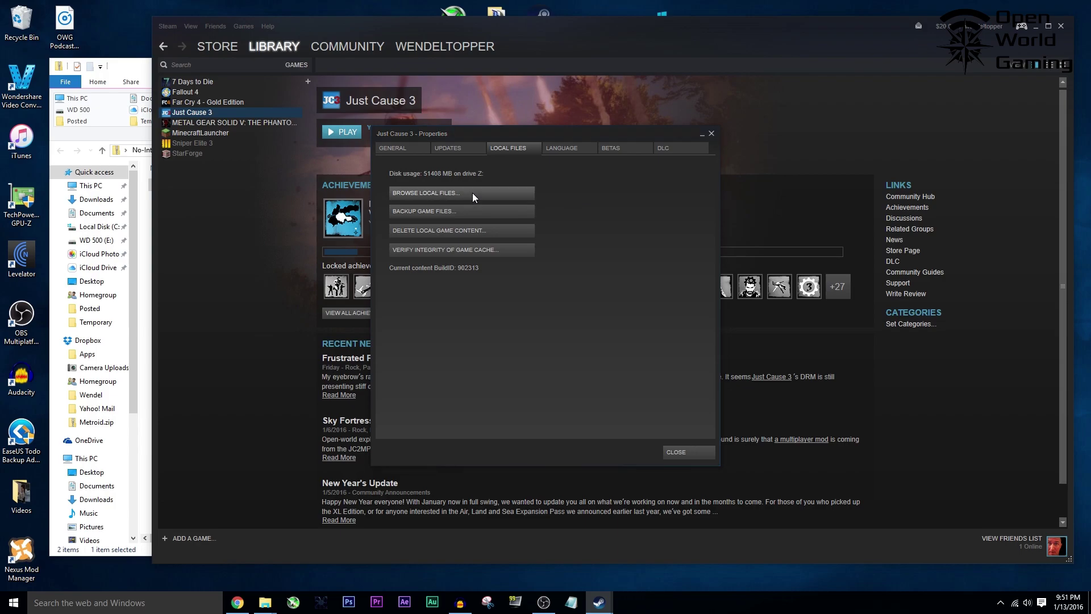
pyautogui.moveTo(380, 89); pyautogui.dragTo(811, 55)
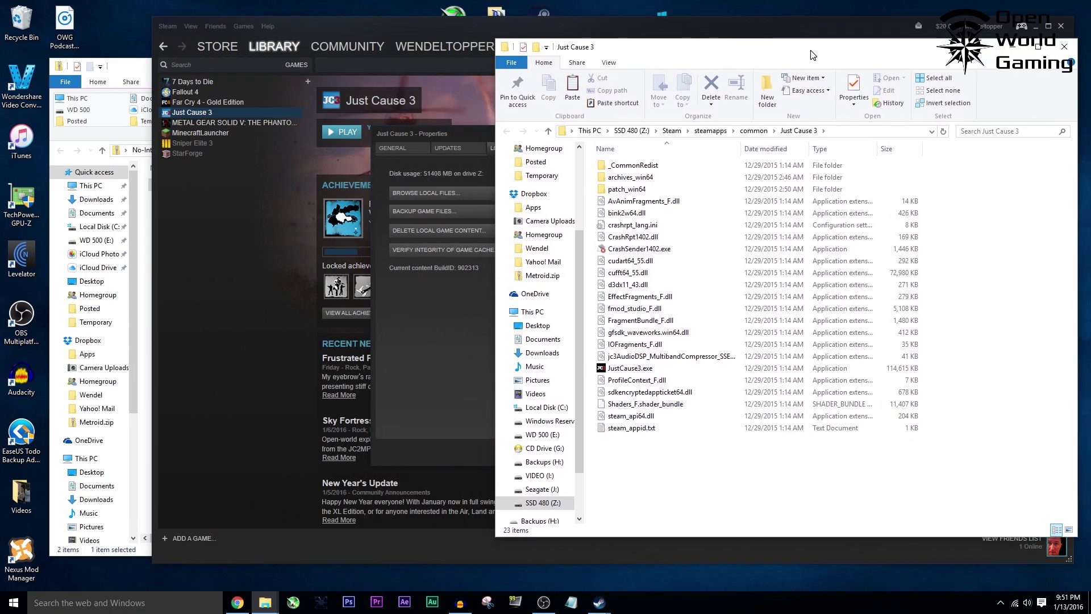
# - Drag the dropzone folder from No-Intro.zip into the Just Cause 3 install folder, then close the archive
pyautogui.click(137, 66)
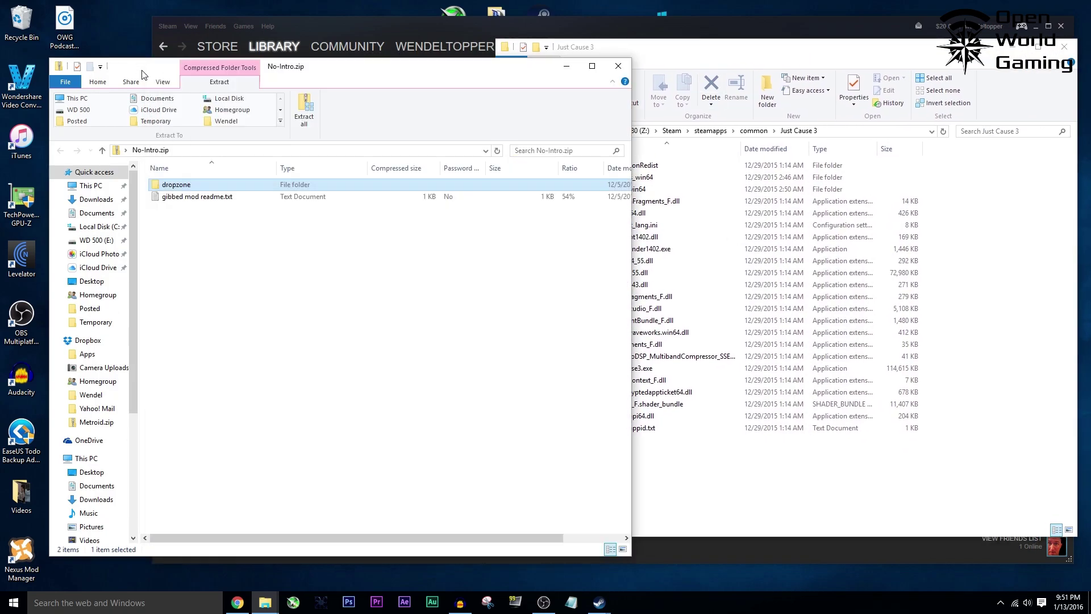
pyautogui.moveTo(368, 70); pyautogui.dragTo(297, 60)
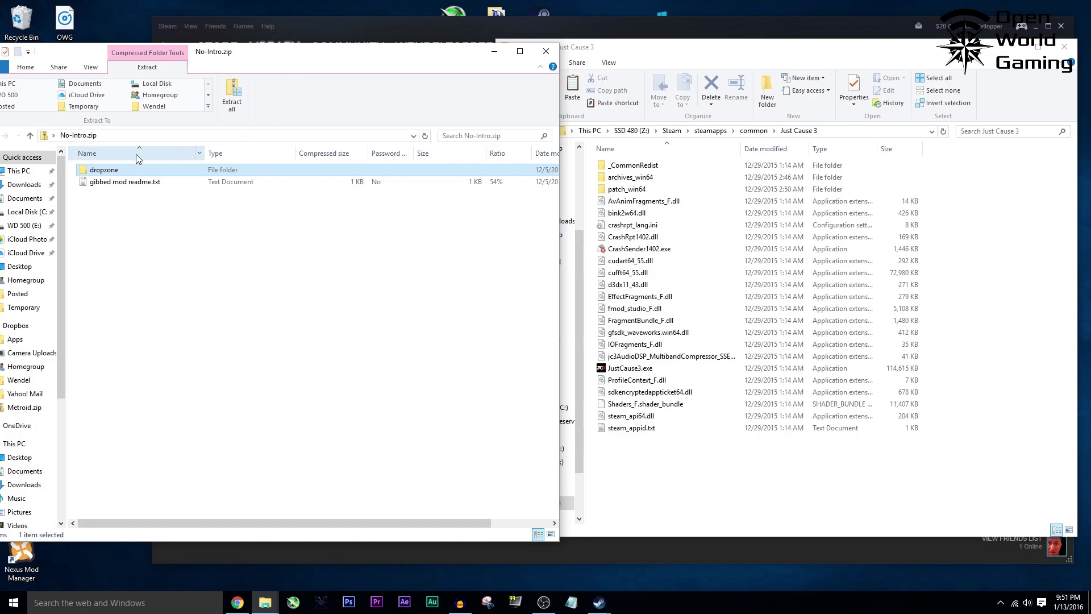
pyautogui.moveTo(84, 168); pyautogui.dragTo(682, 482)
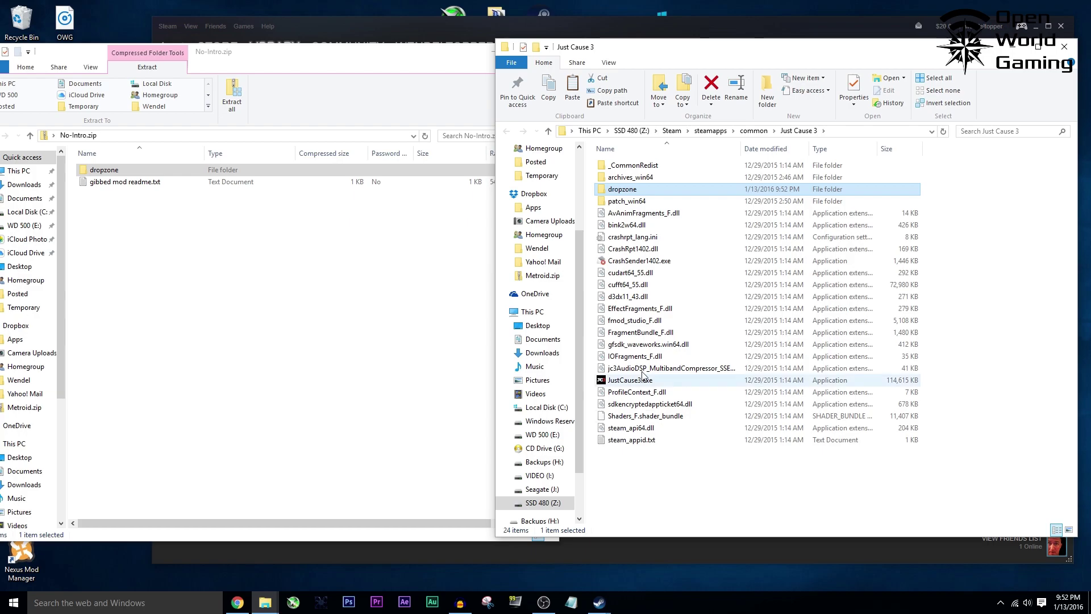
pyautogui.click(429, 60)
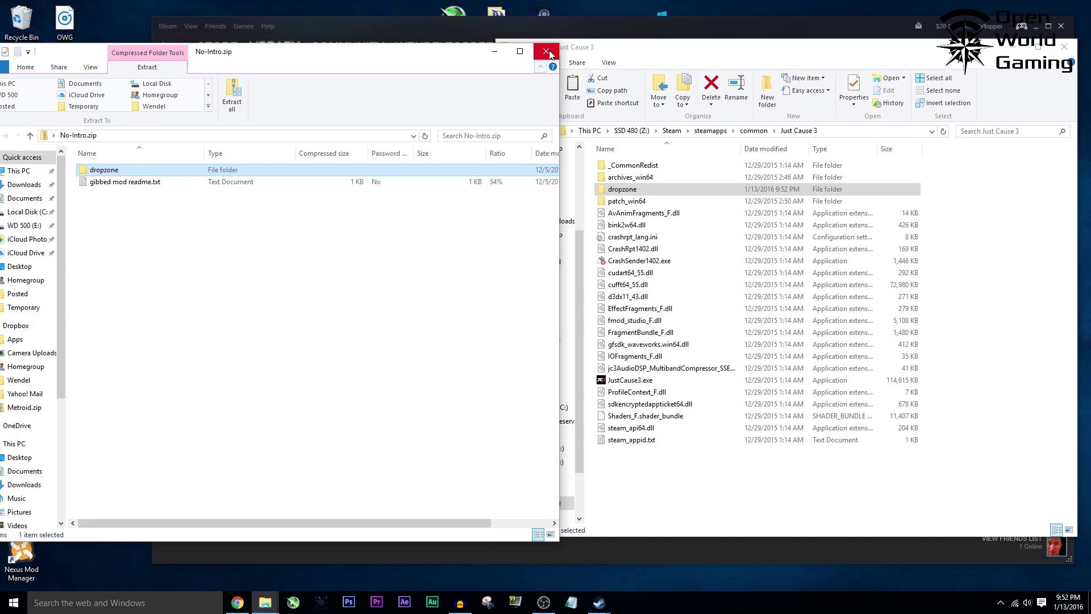
pyautogui.click(493, 53)
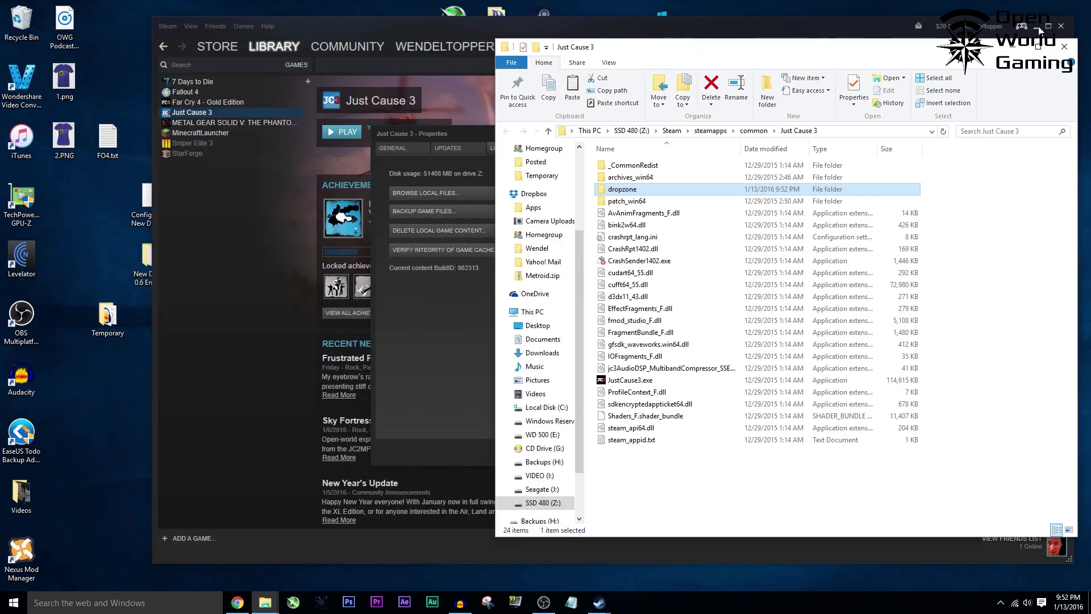
# - Download the Unlock All Tether + Wingsuit Mods .rar from its mod page, then minimize Chrome
pyautogui.click(237, 602)
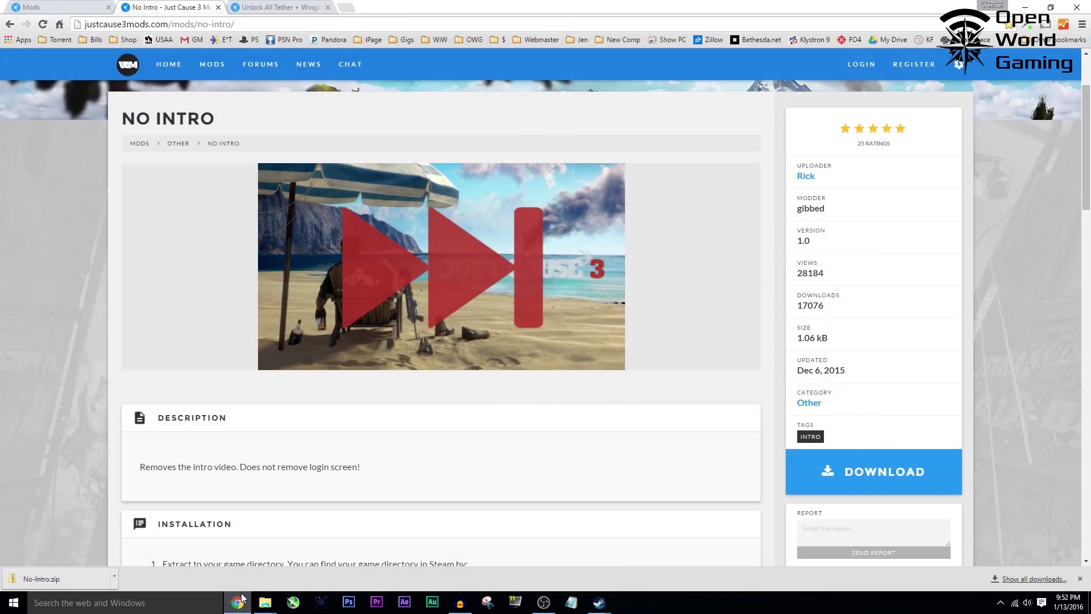
pyautogui.click(275, 6)
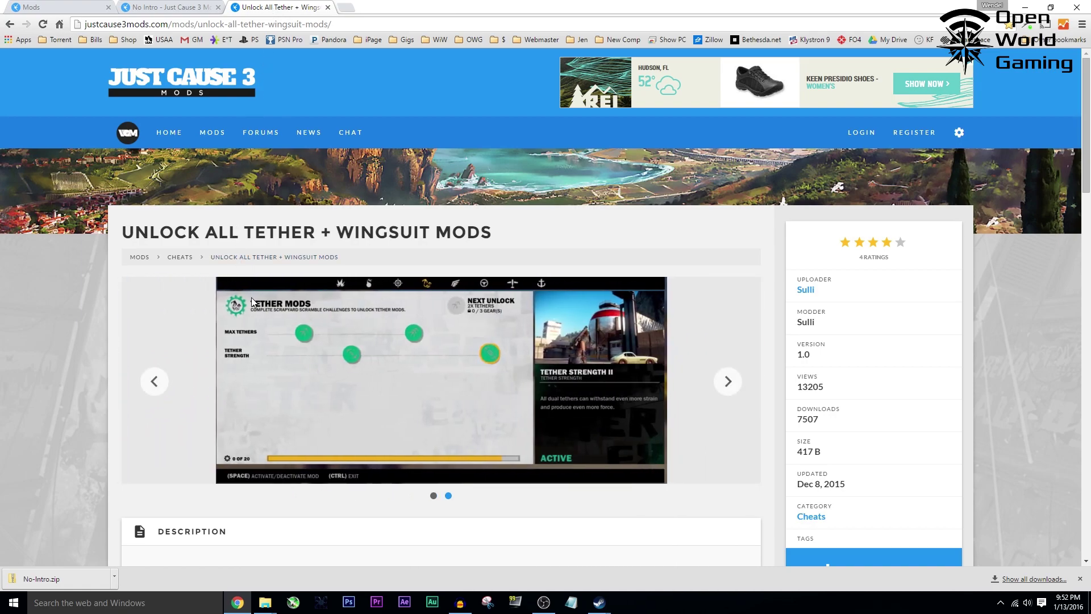
pyautogui.scroll(-2, 267, 301)
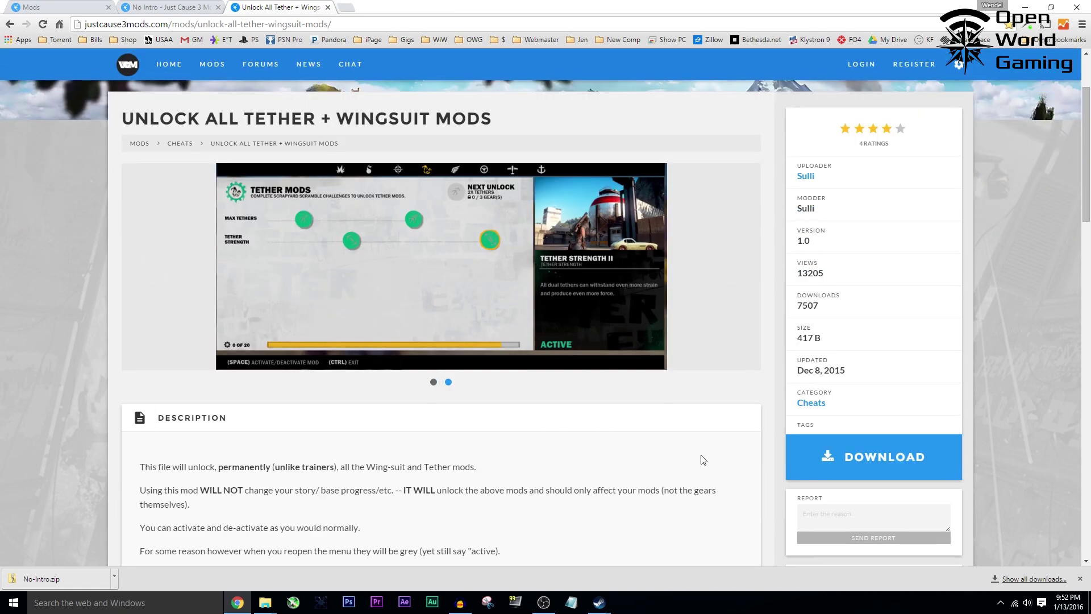
pyautogui.click(891, 463)
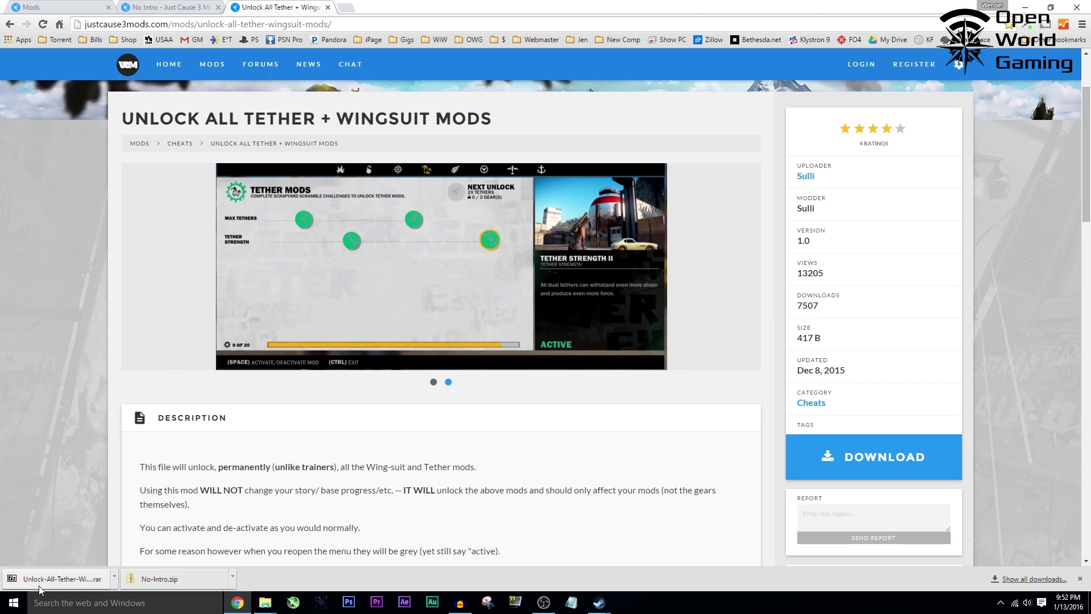
pyautogui.click(1021, 8)
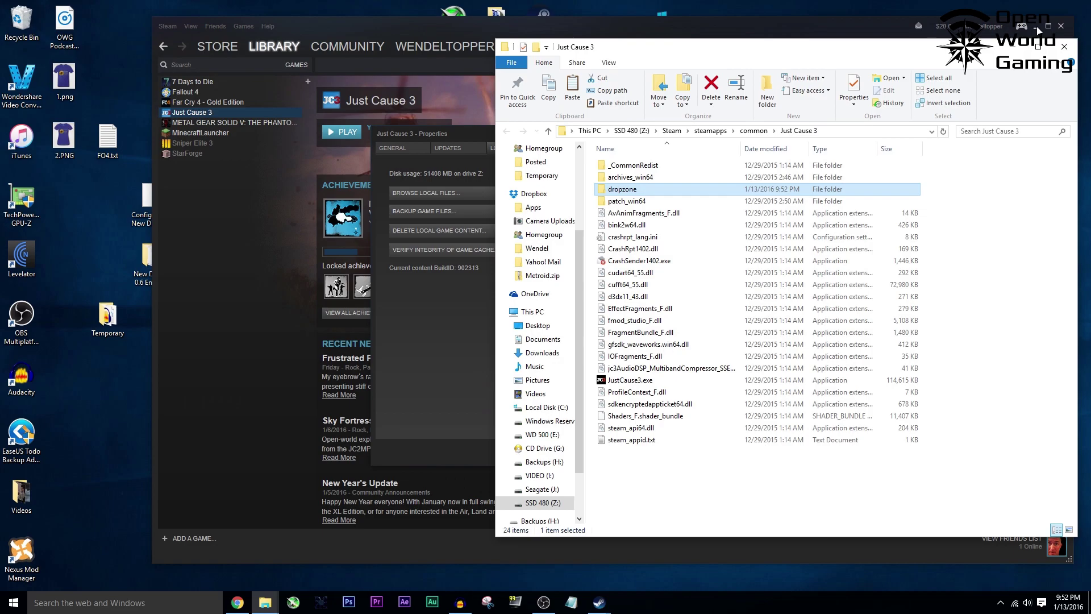
# - Open Unlock-All-Tether-Wingsuit-Mods.rar from the desktop in 7-Zip File Manager, showing its upgrades folder
pyautogui.click(1038, 26)
pyautogui.click(281, 438)
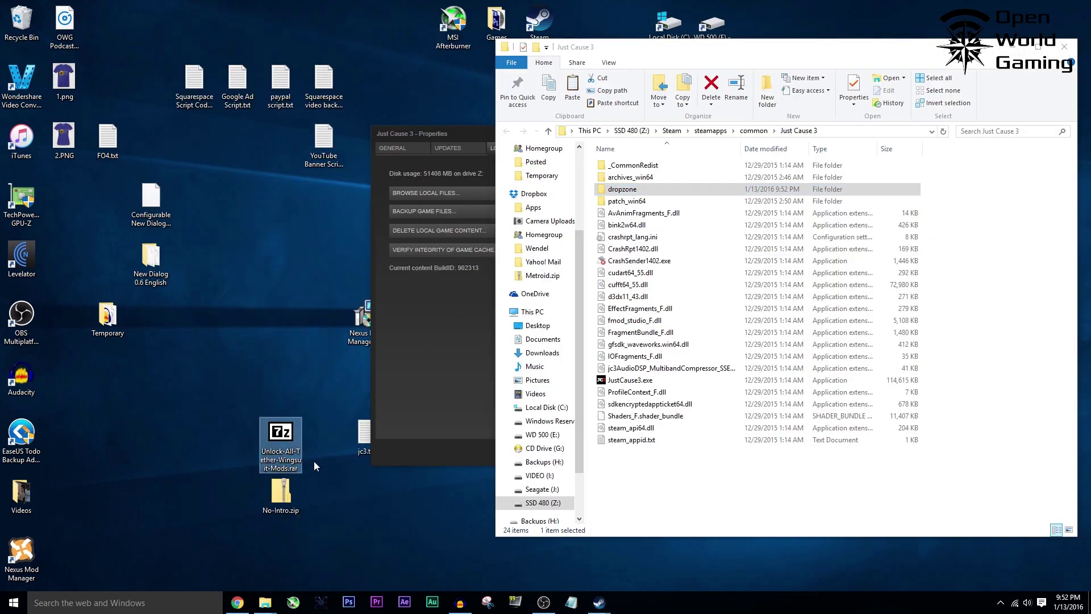
pyautogui.doubleClick(285, 441)
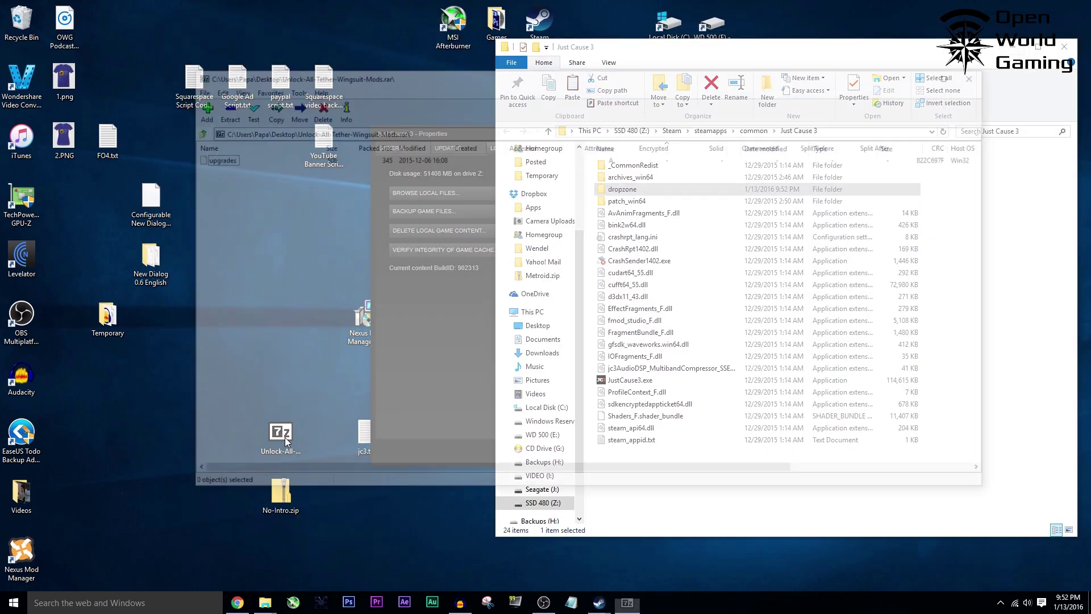
pyautogui.moveTo(420, 78); pyautogui.dragTo(822, 97)
# - Close the Just Cause 3 folder window and open a new File Explorer window on This PC
pyautogui.click(1070, 50)
pyautogui.click(1064, 47)
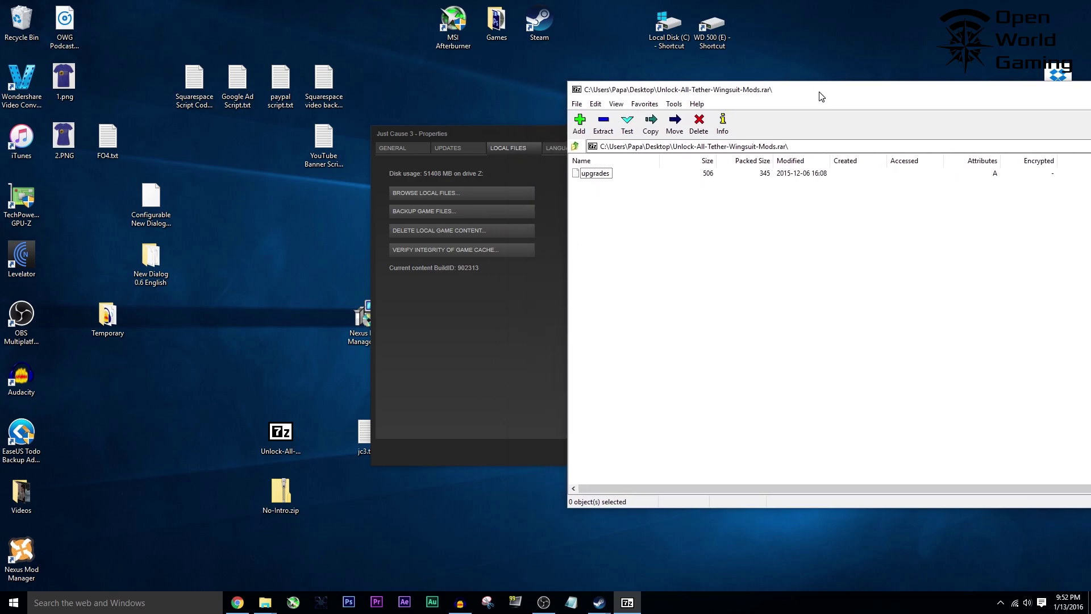
pyautogui.click(265, 600)
pyautogui.rightClick(264, 600)
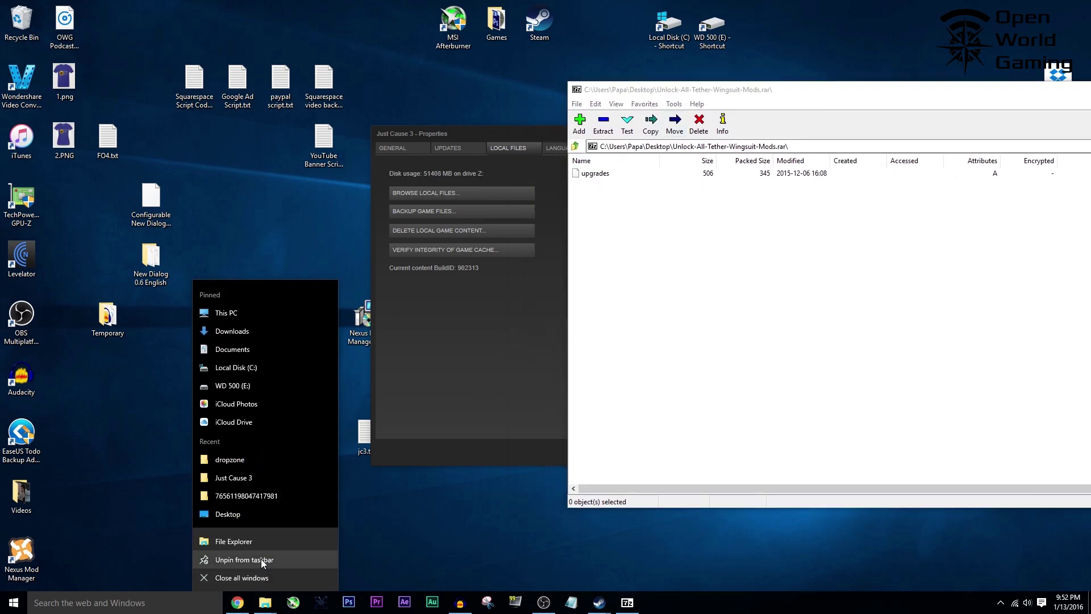
pyautogui.click(249, 543)
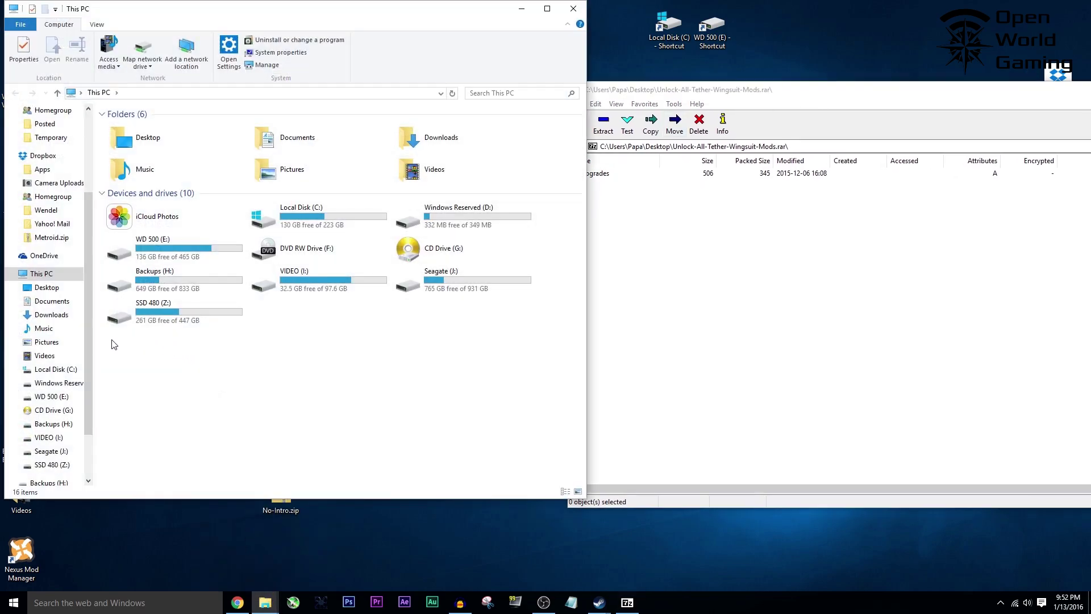
# - Go to Documents\Square Enix\Just Cause 3\Saves and select the numbered save folder
pyautogui.click(52, 300)
pyautogui.doubleClick(135, 188)
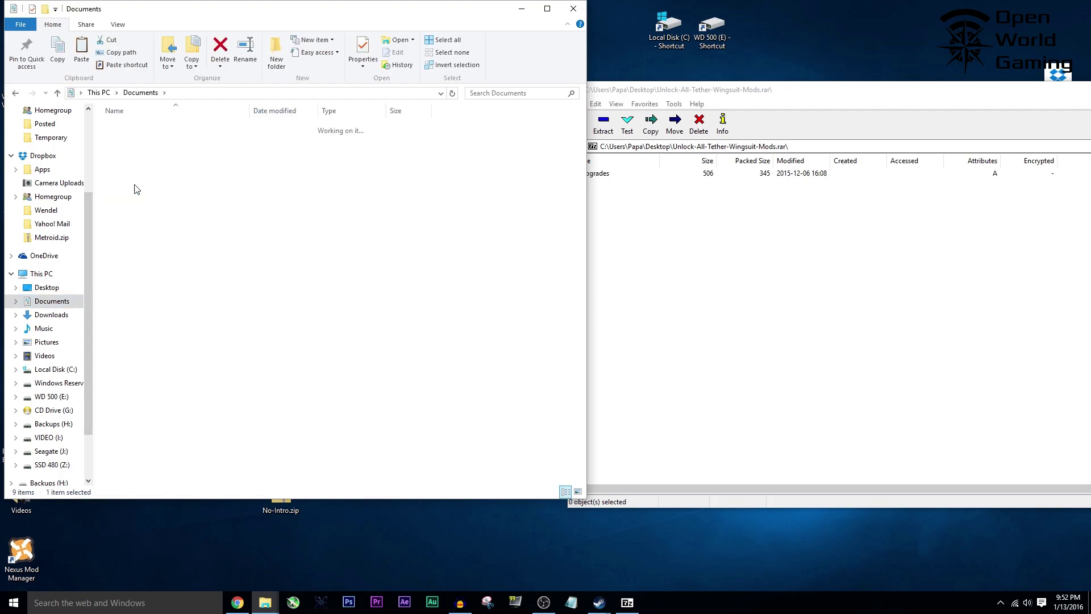
pyautogui.click(156, 130)
pyautogui.doubleClick(155, 129)
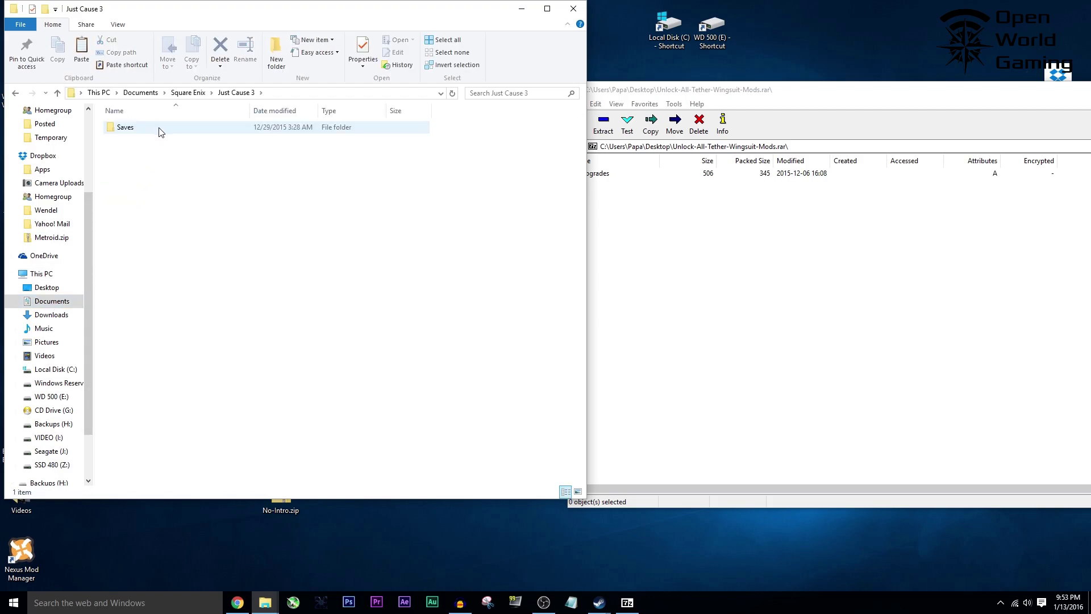
pyautogui.doubleClick(148, 130)
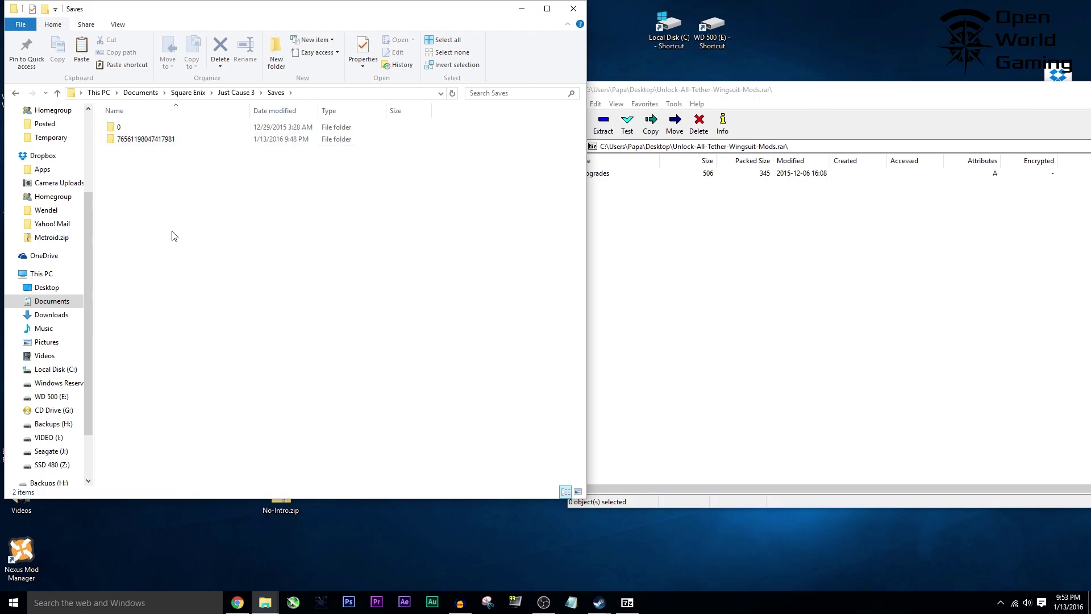
pyautogui.click(200, 144)
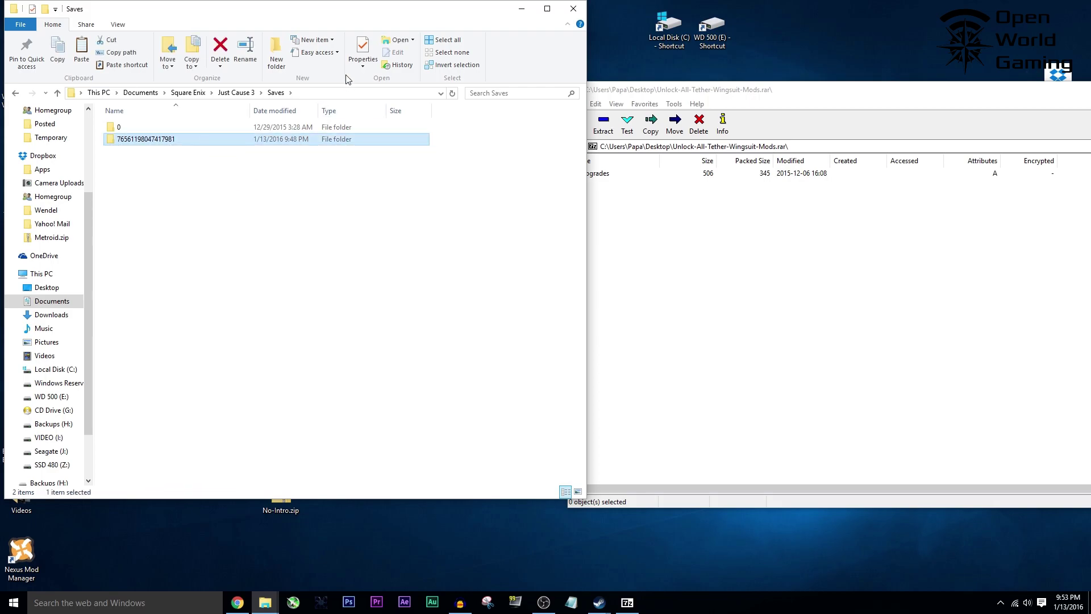
pyautogui.moveTo(322, 21); pyautogui.dragTo(488, 34)
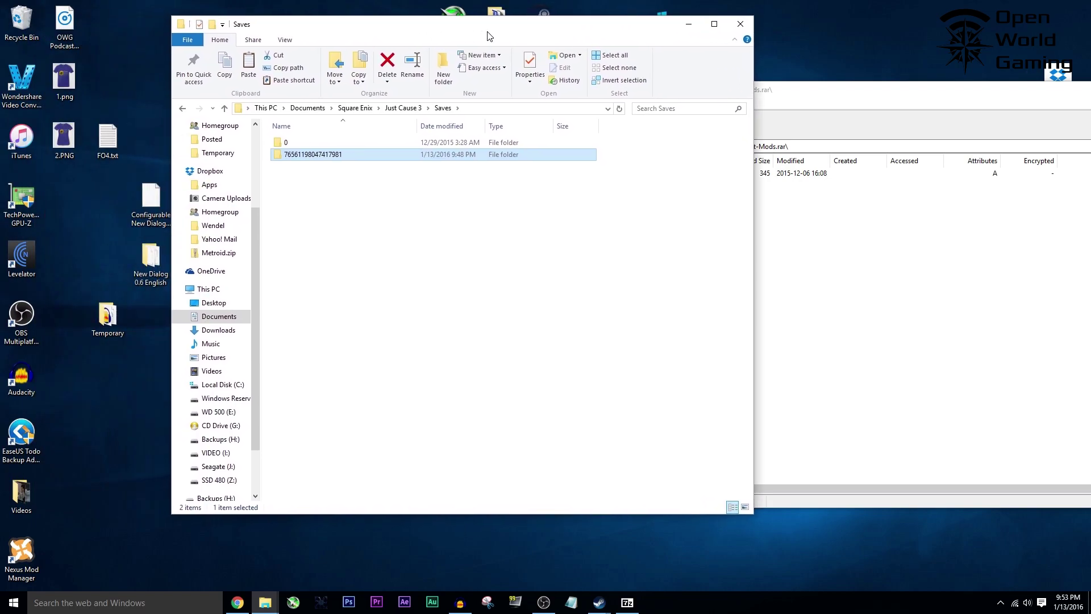
# - Copy the numbered save folder from Saves and paste it onto the desktop as a backup
pyautogui.moveTo(295, 160); pyautogui.dragTo(294, 158)
pyautogui.rightClick(295, 158)
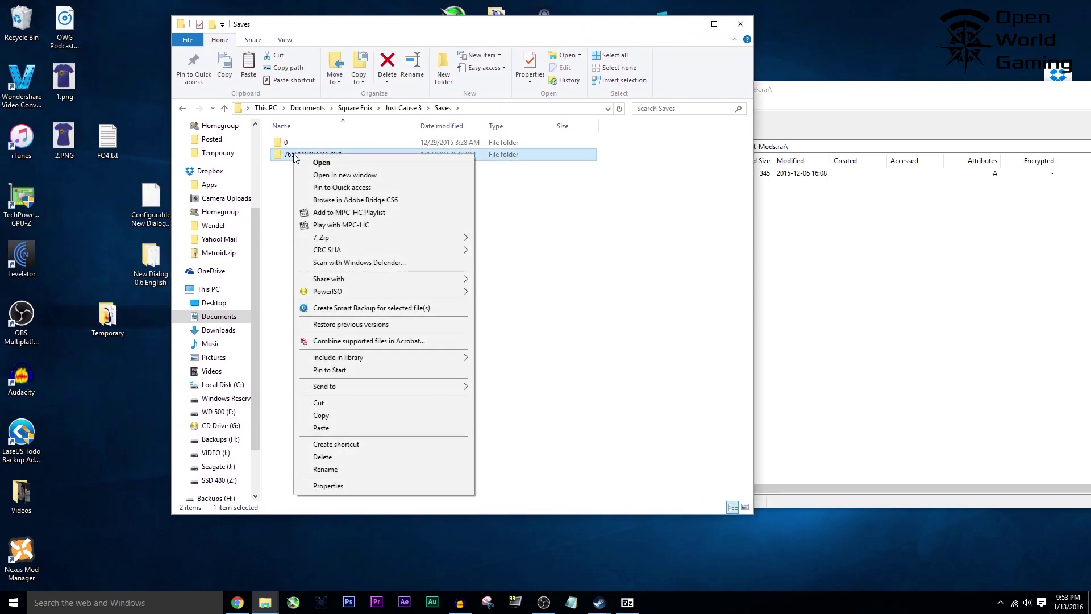
pyautogui.click(333, 417)
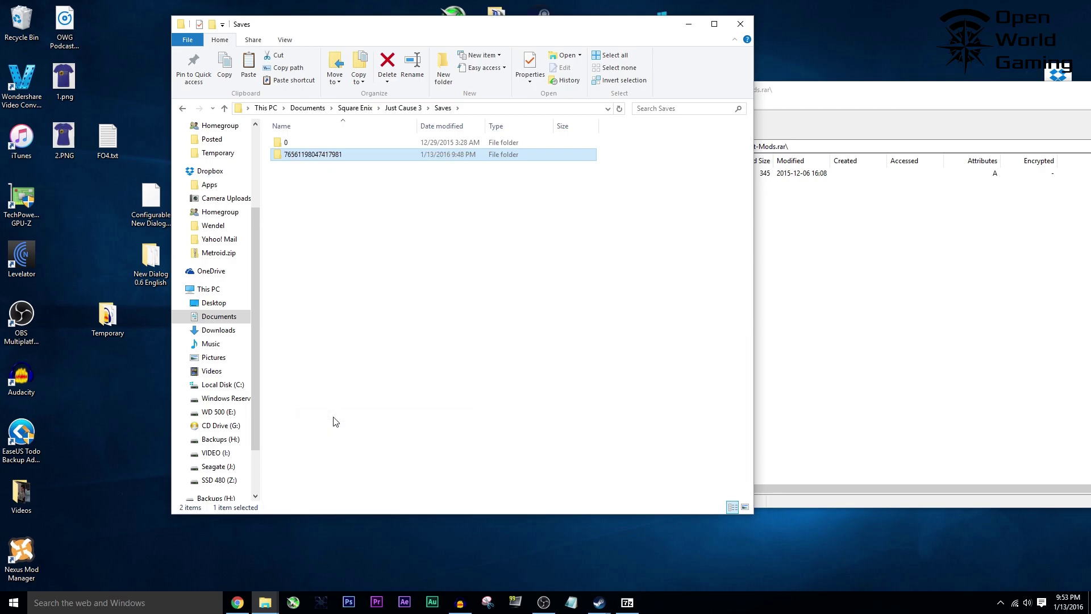
pyautogui.click(120, 462)
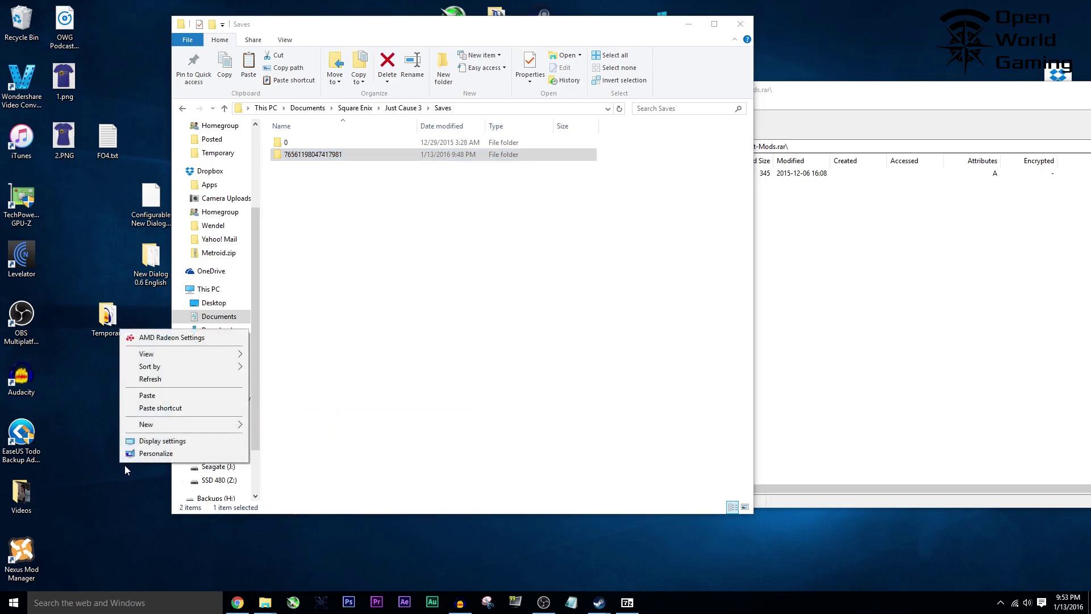
pyautogui.click(161, 396)
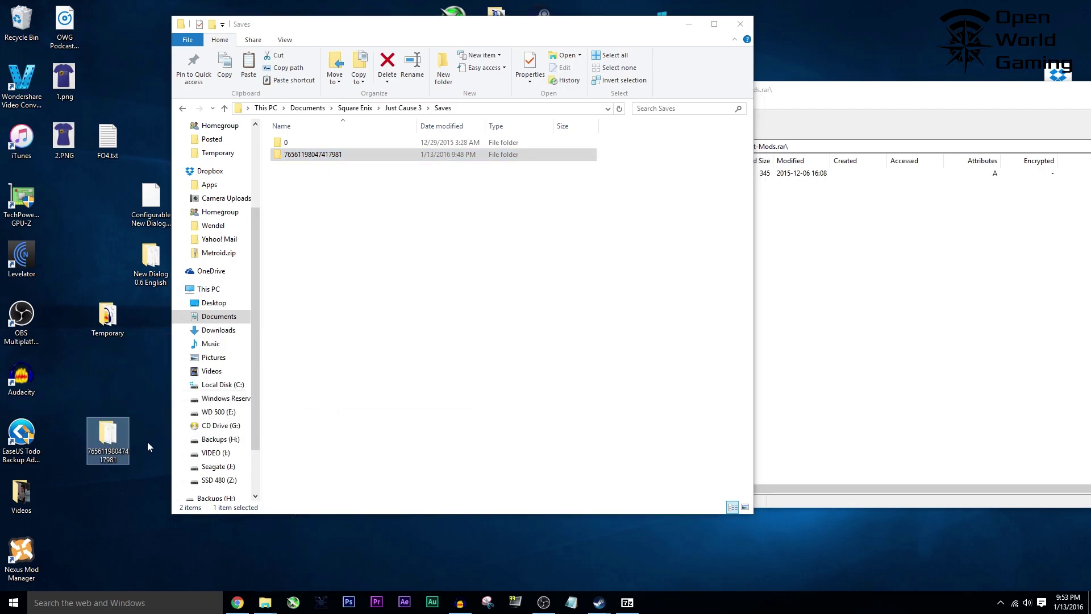
pyautogui.click(386, 238)
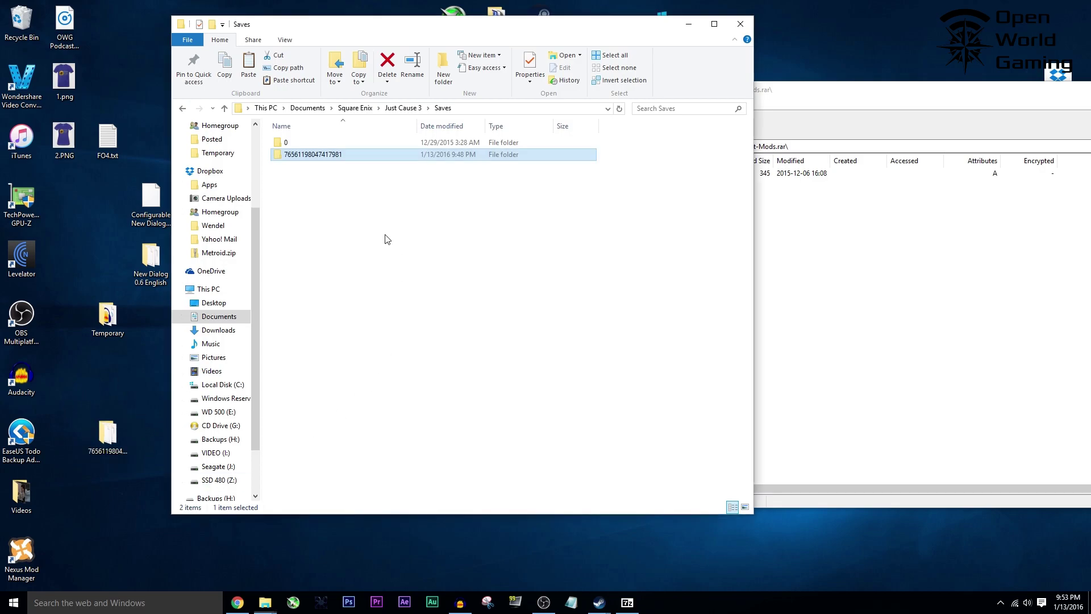
pyautogui.click(316, 158)
pyautogui.moveTo(463, 32); pyautogui.dragTo(295, 60)
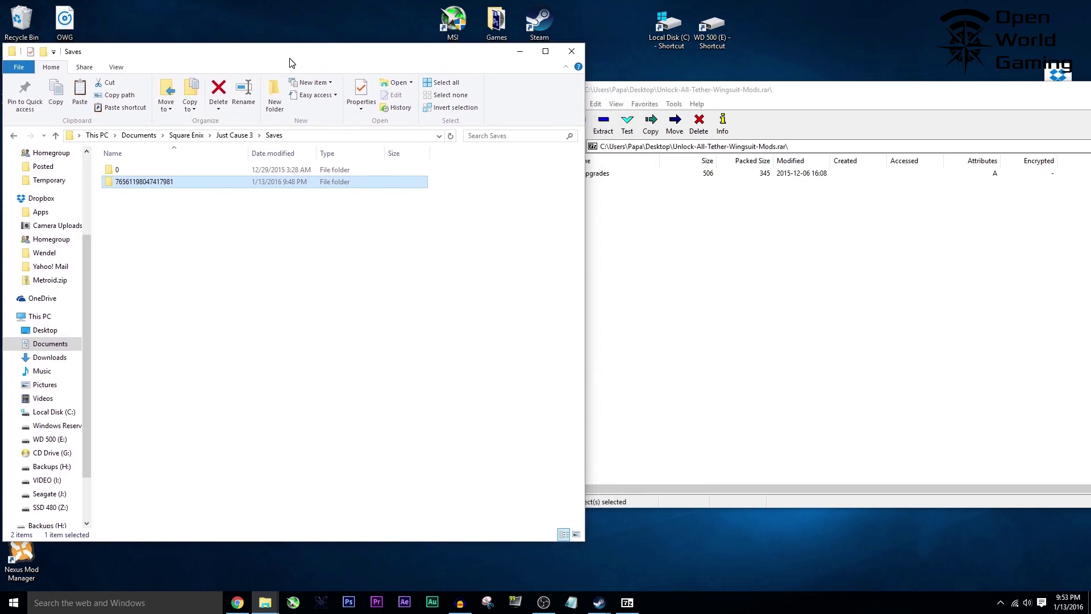
# - Copy the tether mod's upgrades file from the 7-Zip archive into the numbered save folder
pyautogui.doubleClick(127, 183)
pyautogui.click(719, 295)
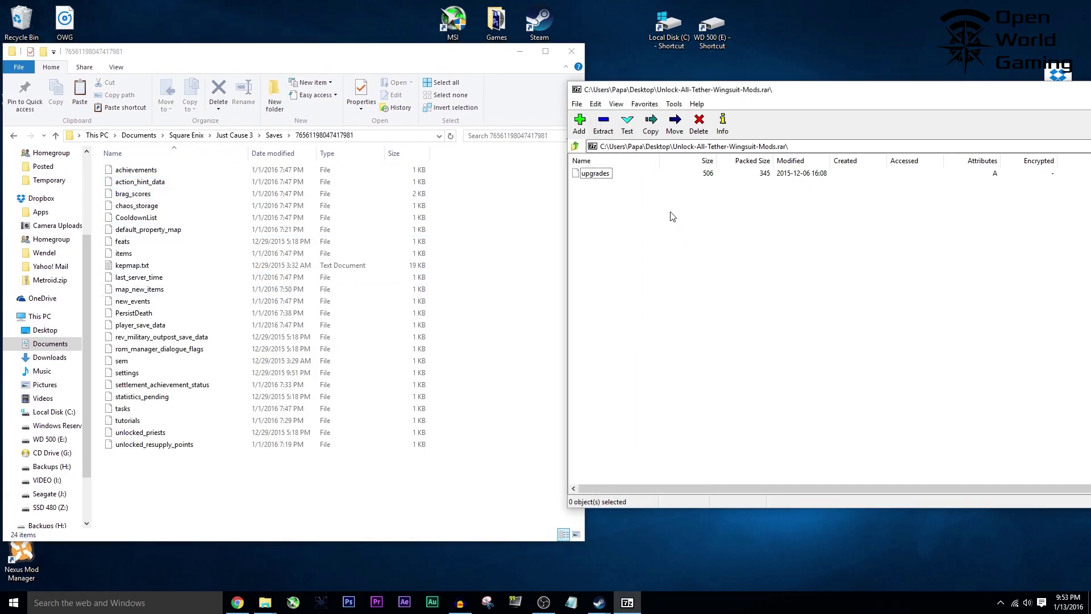
pyautogui.moveTo(595, 179); pyautogui.dragTo(174, 482)
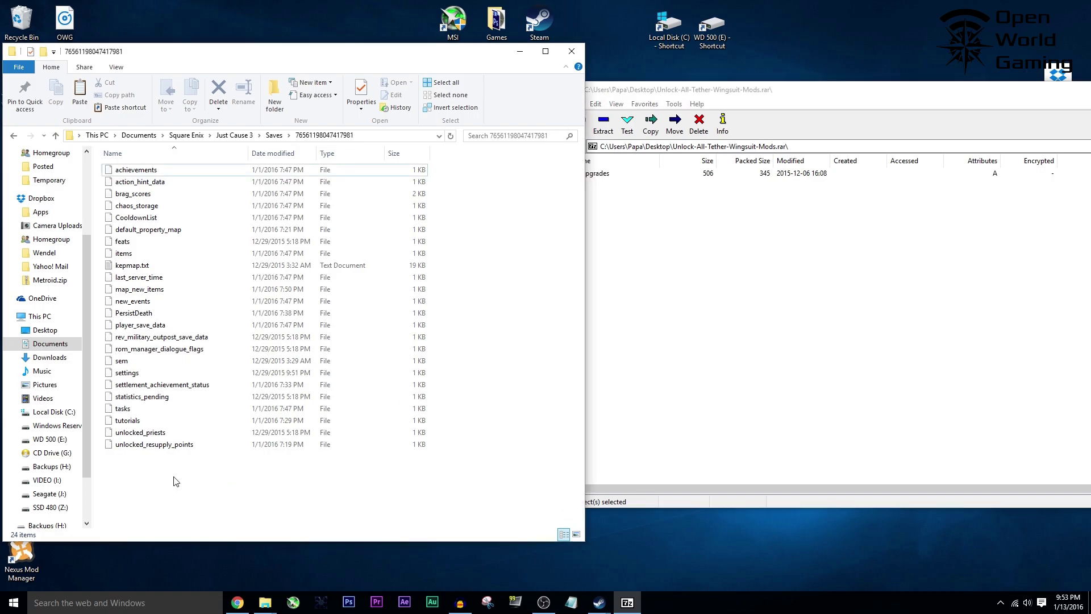